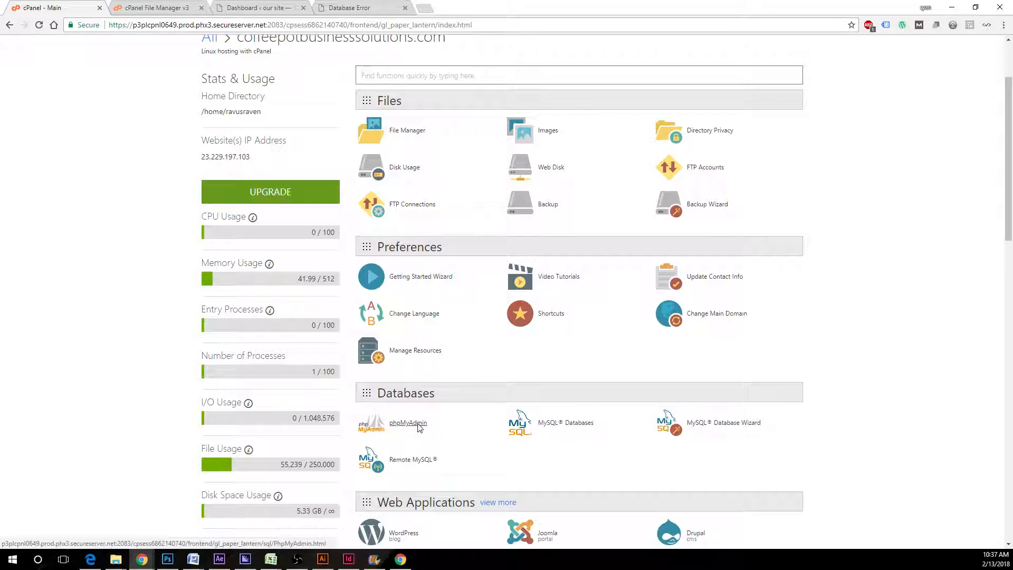
# - Open phpMyAdmin and browse the wp_options table of the wordpresstodosedona database
pyautogui.click(418, 426)
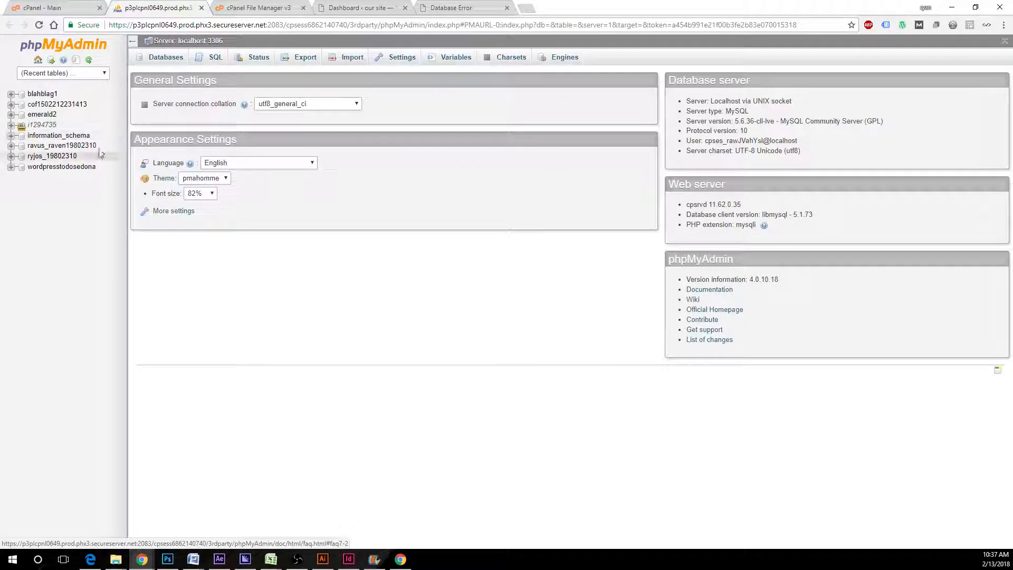
pyautogui.click(61, 166)
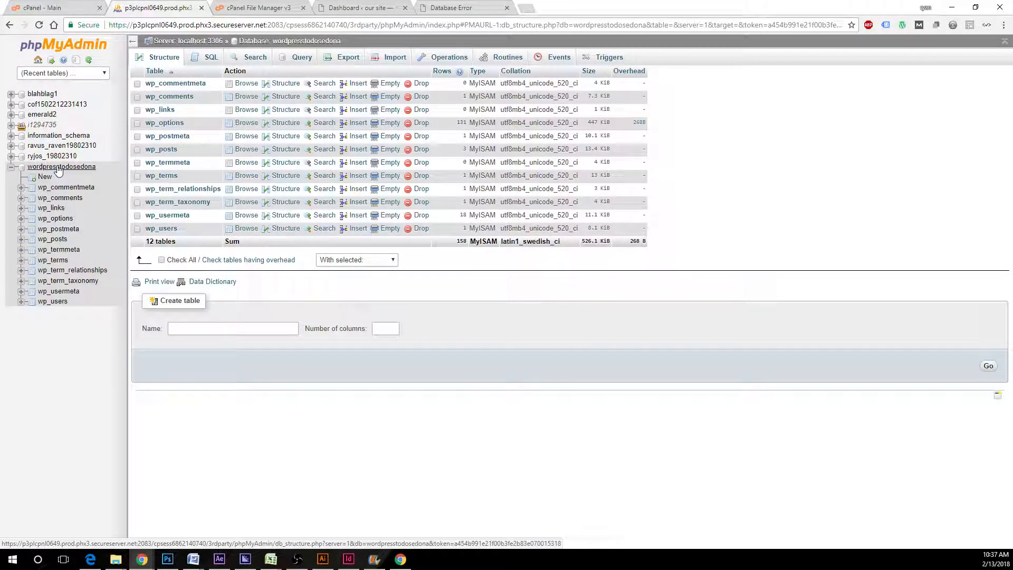
pyautogui.click(60, 219)
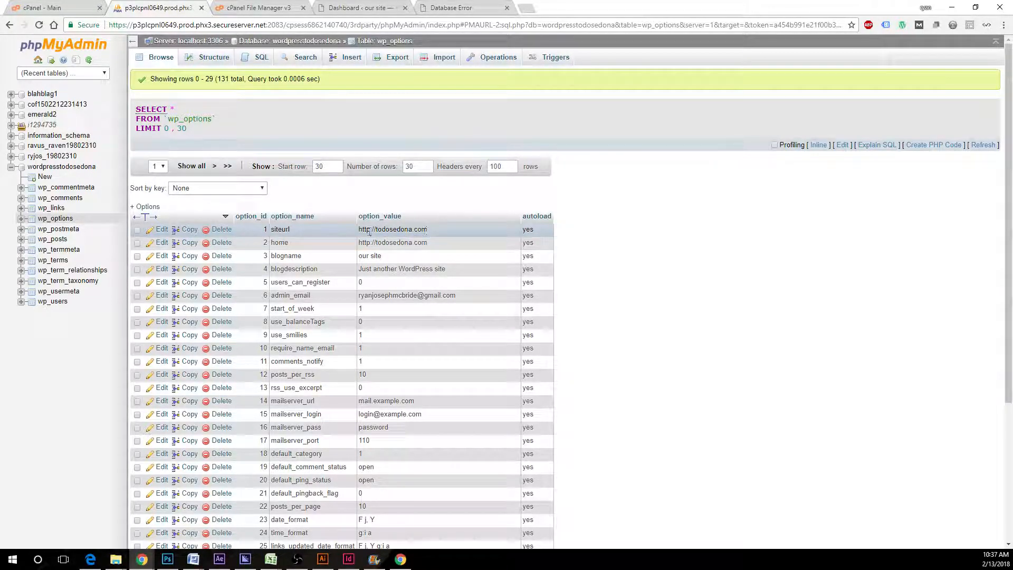
pyautogui.moveTo(362, 230); pyautogui.dragTo(454, 233)
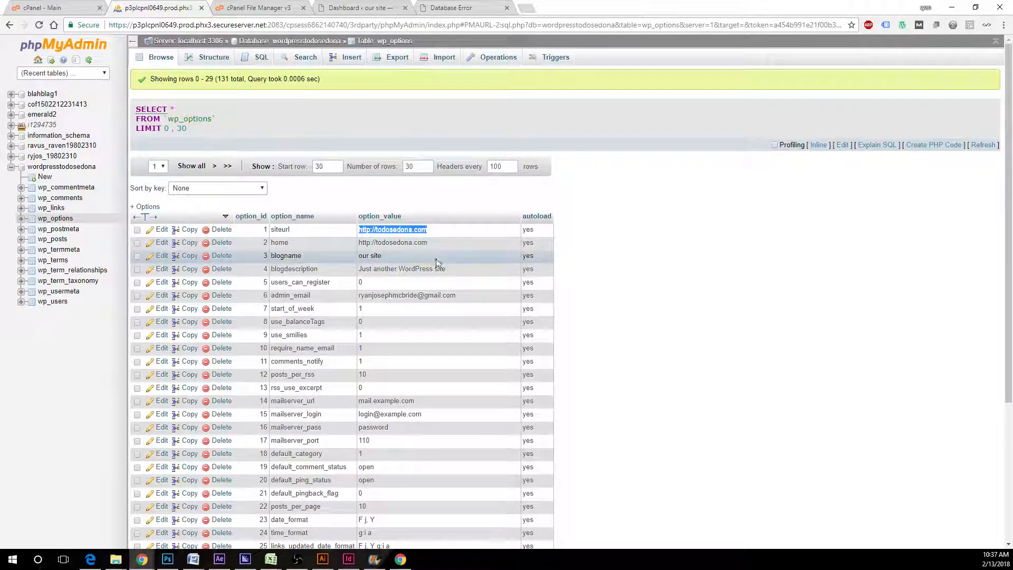
pyautogui.click(375, 258)
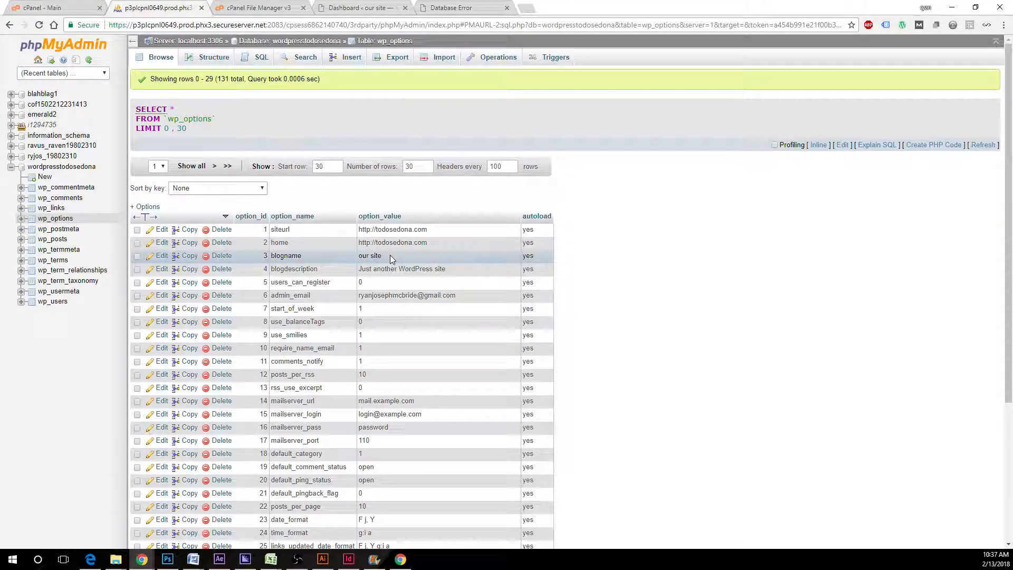
pyautogui.tripleClick(391, 259)
pyautogui.moveTo(448, 270); pyautogui.dragTo(351, 270)
pyautogui.click(425, 260)
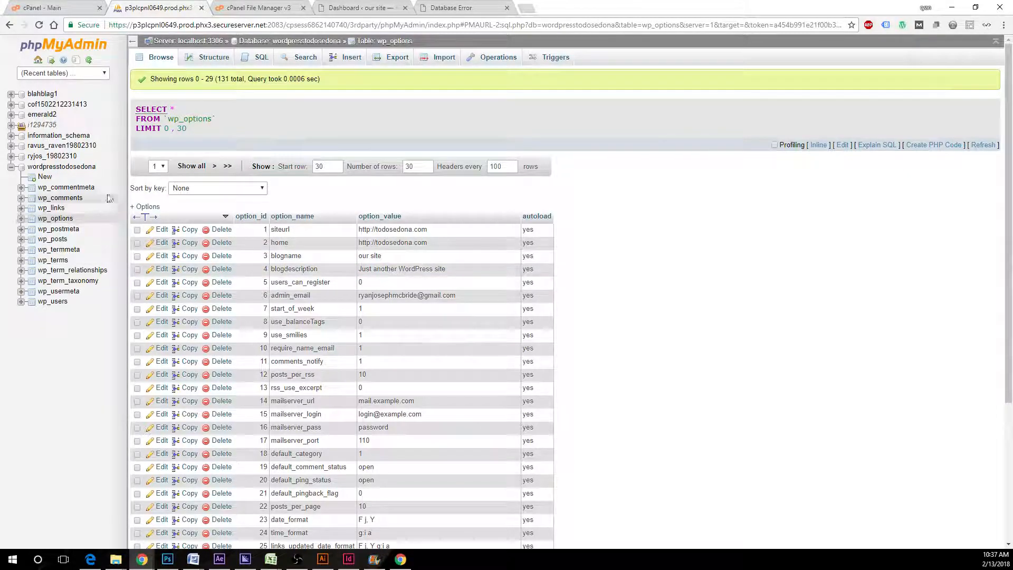
pyautogui.click(55, 169)
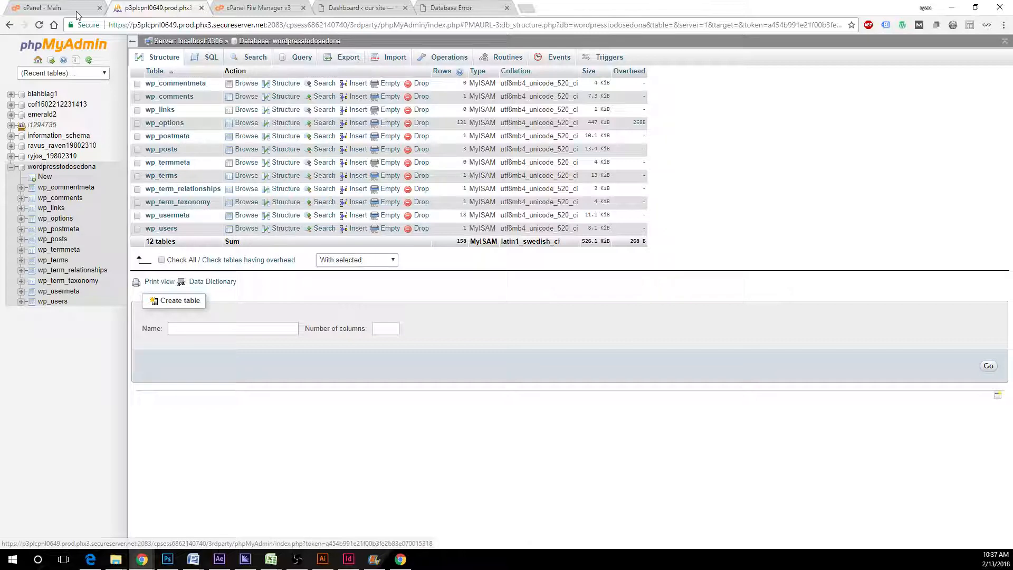
# - Open cPanel's MySQL Databases page and find wordpresstodosedona (0.51 MB) under Current Databases
pyautogui.click(58, 7)
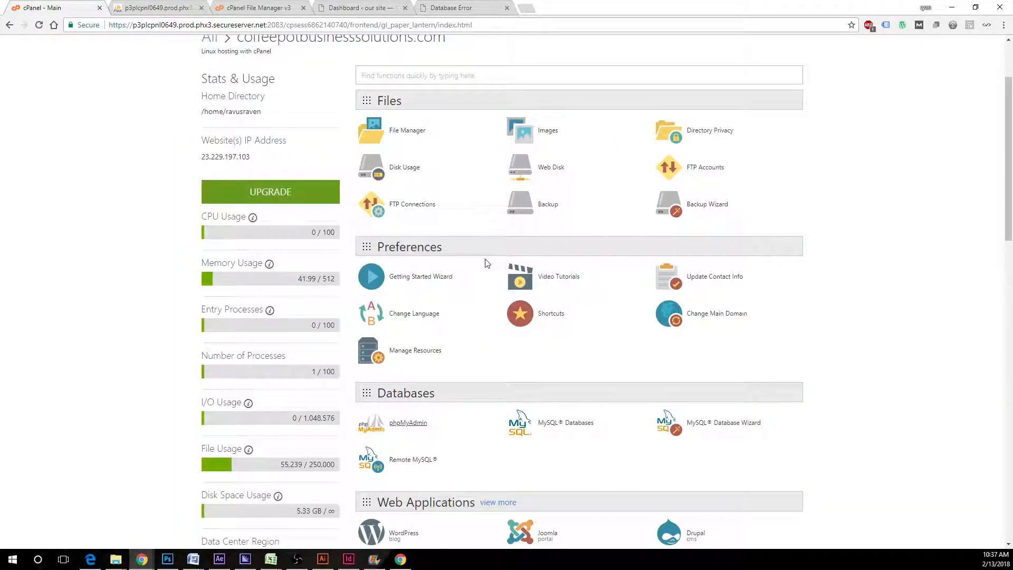
pyautogui.scroll(-1, 487, 263)
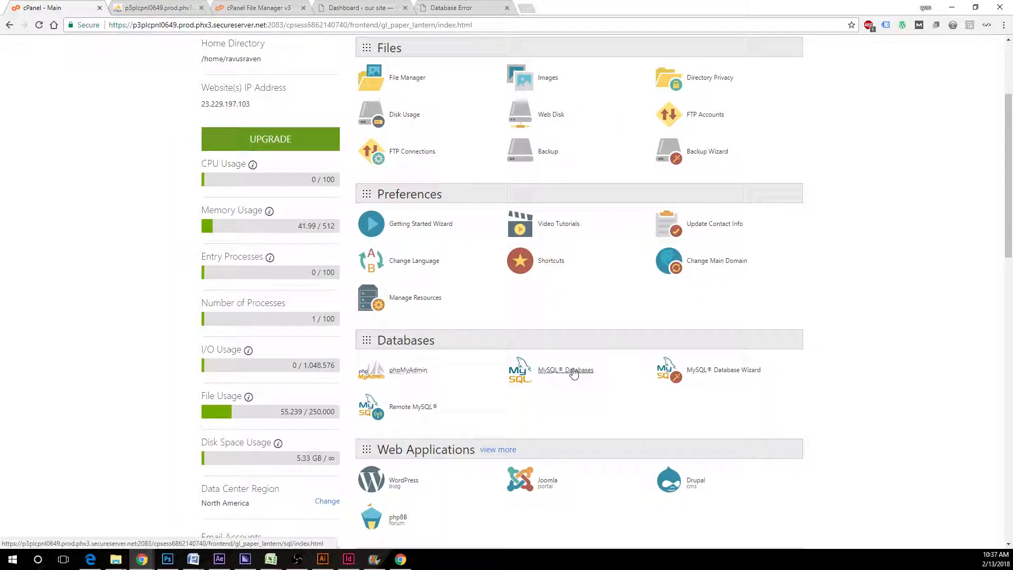
pyautogui.click(573, 373)
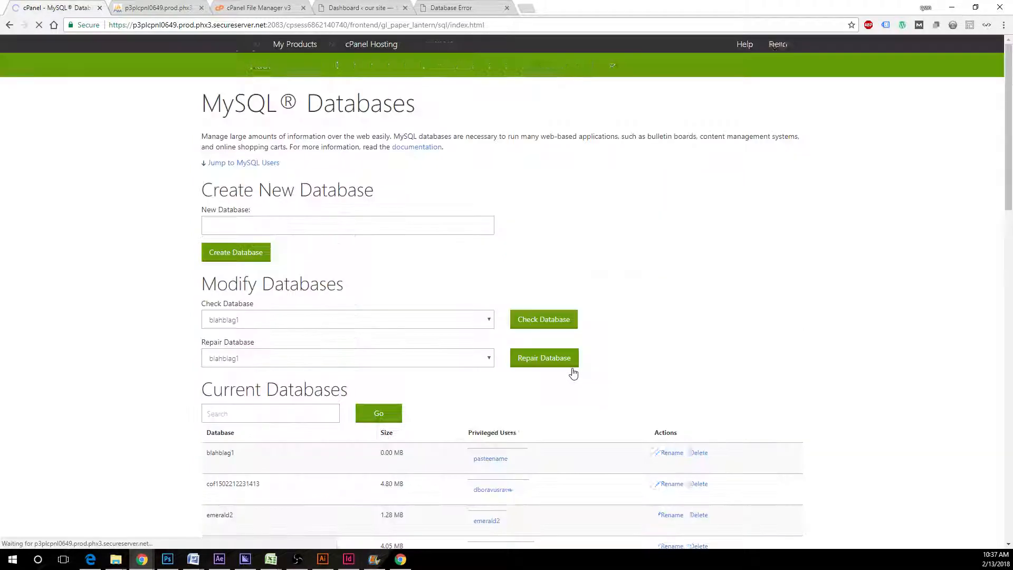
pyautogui.scroll(-7, 520, 325)
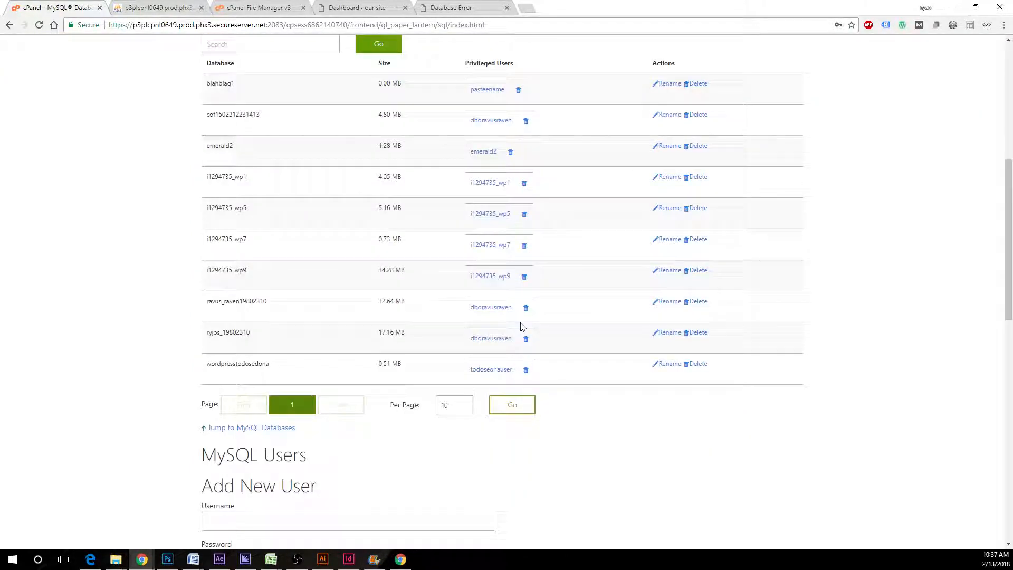
pyautogui.scroll(1, 521, 325)
pyautogui.scroll(-2, 247, 180)
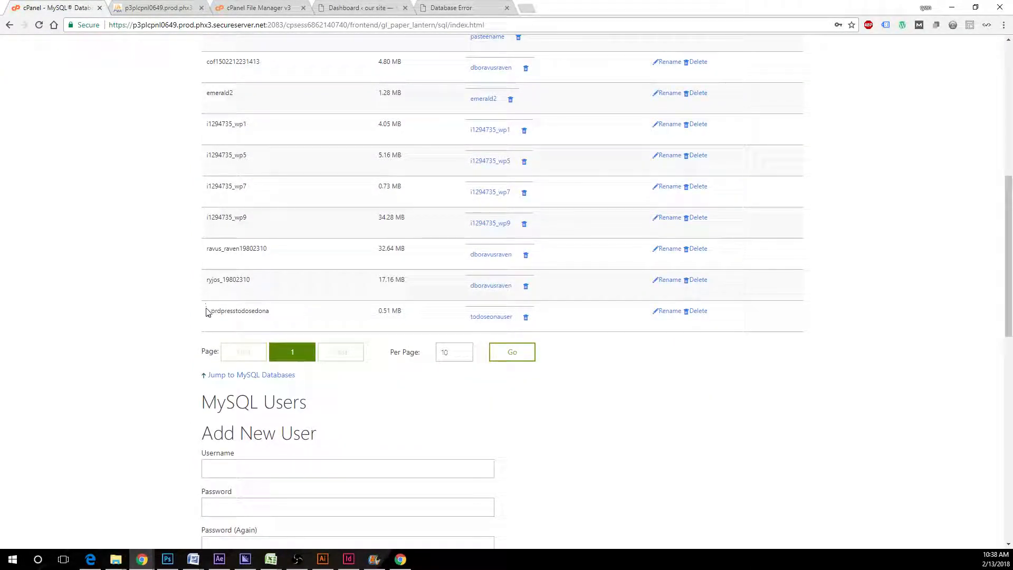
pyautogui.moveTo(206, 310); pyautogui.dragTo(274, 319)
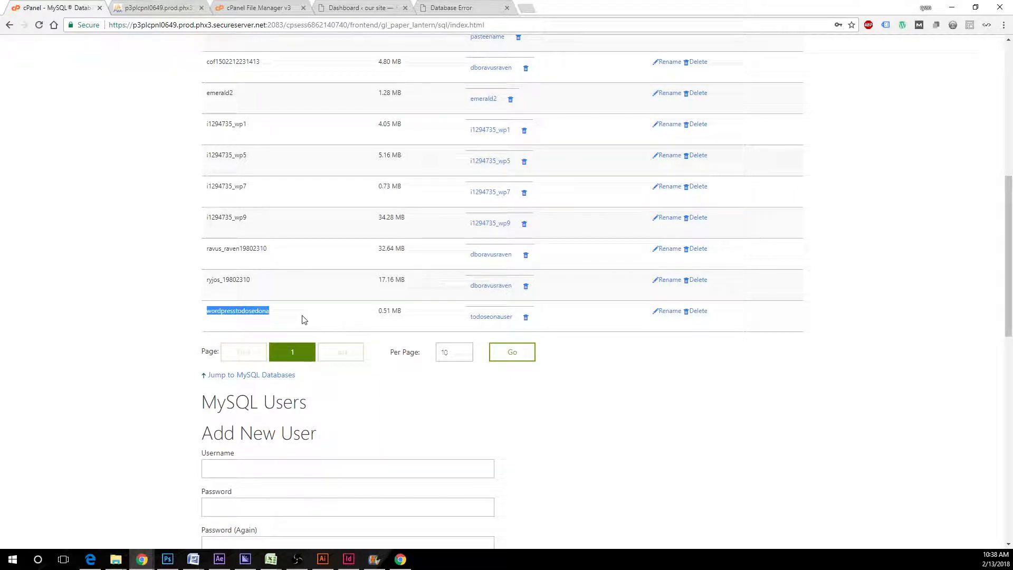
pyautogui.click(253, 320)
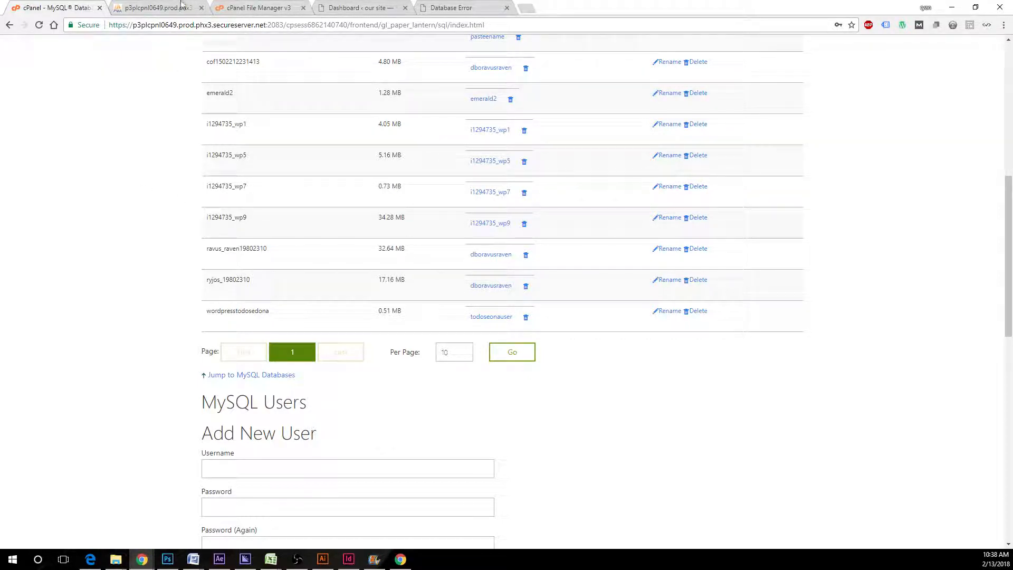
# - Open File Manager at the todosedona.com document root
pyautogui.click(38, 25)
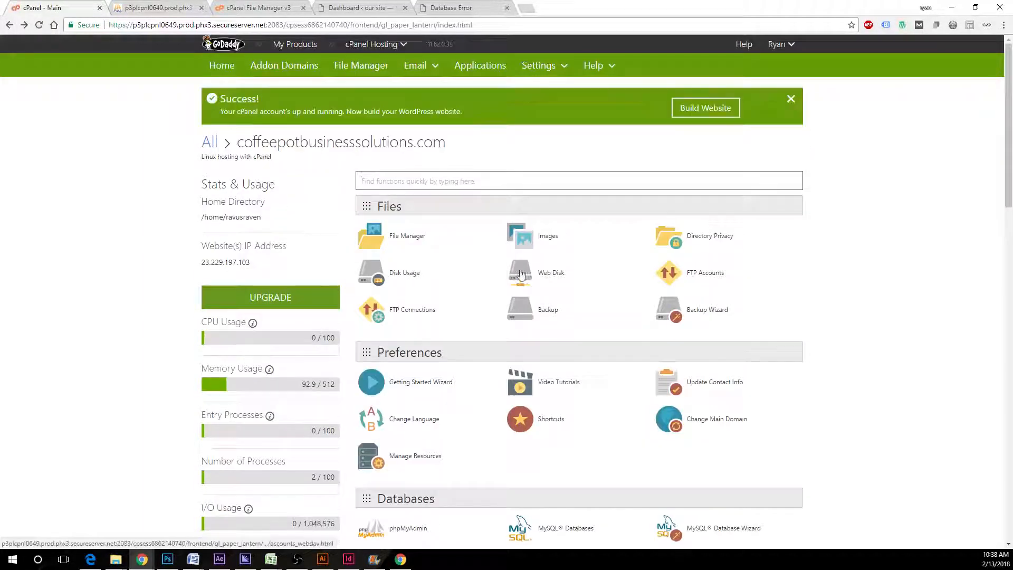
pyautogui.click(406, 236)
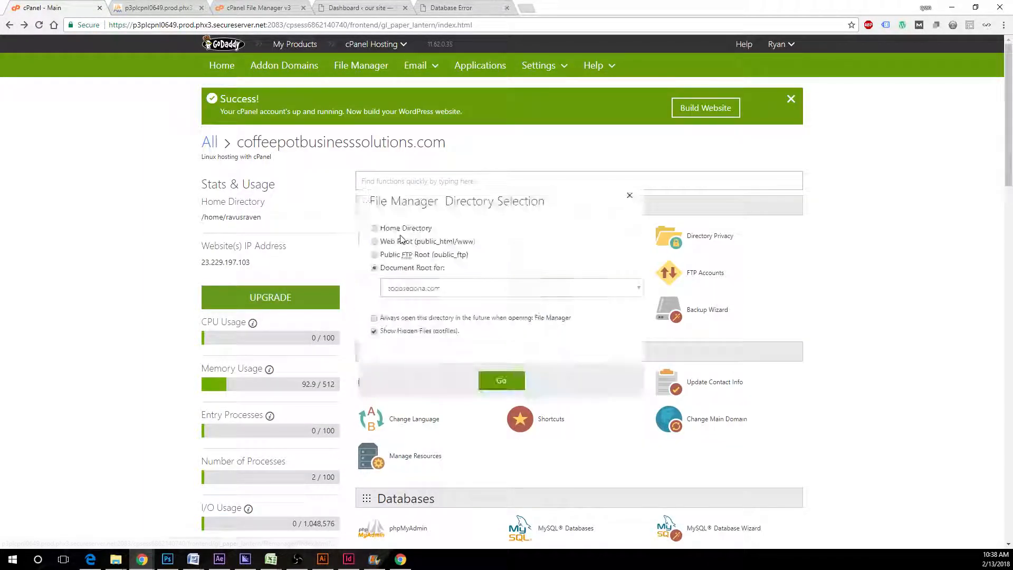
pyautogui.click(503, 380)
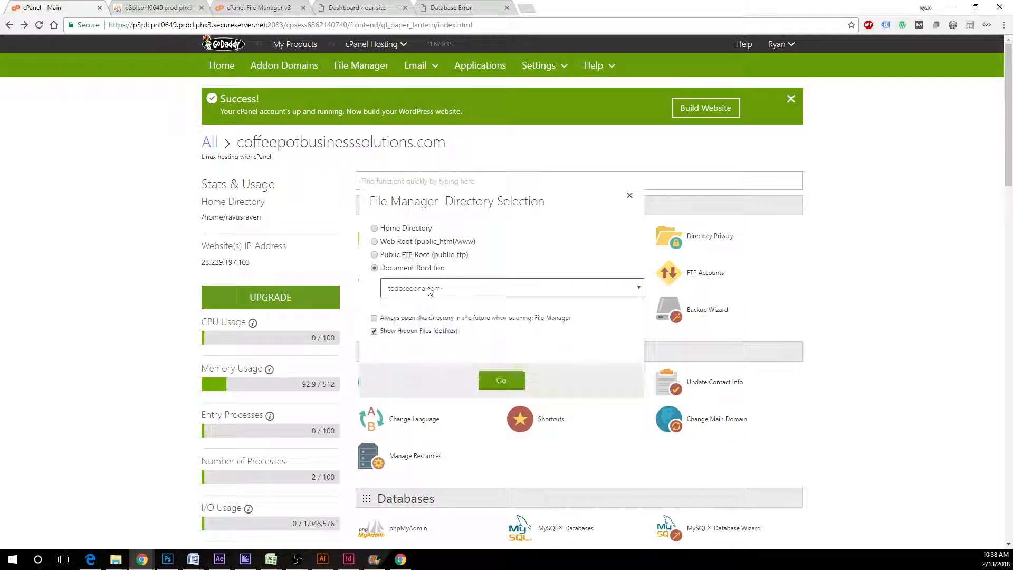
pyautogui.click(491, 379)
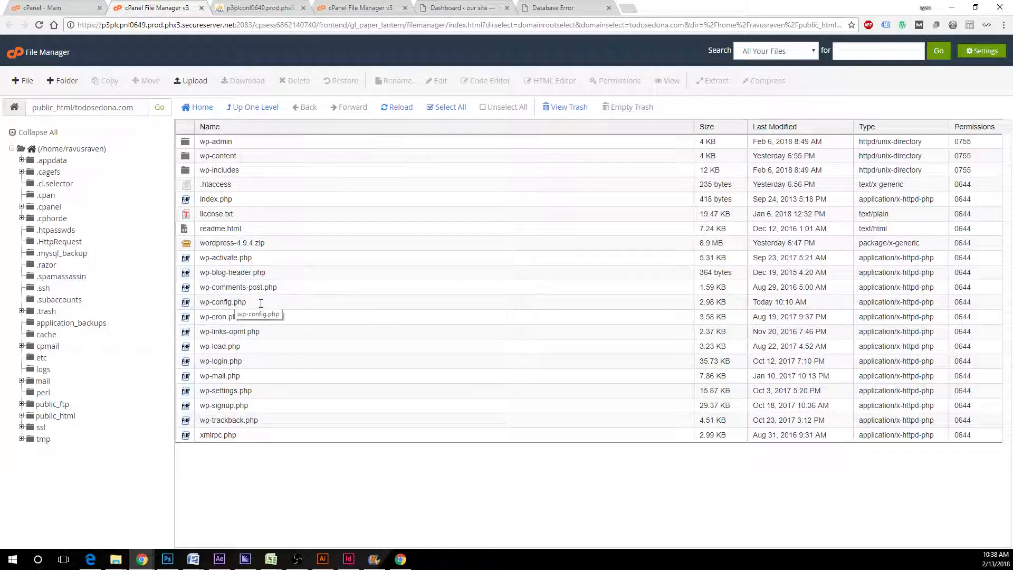
# - Open wp-config.php in the File Manager text editor
pyautogui.rightClick(224, 301)
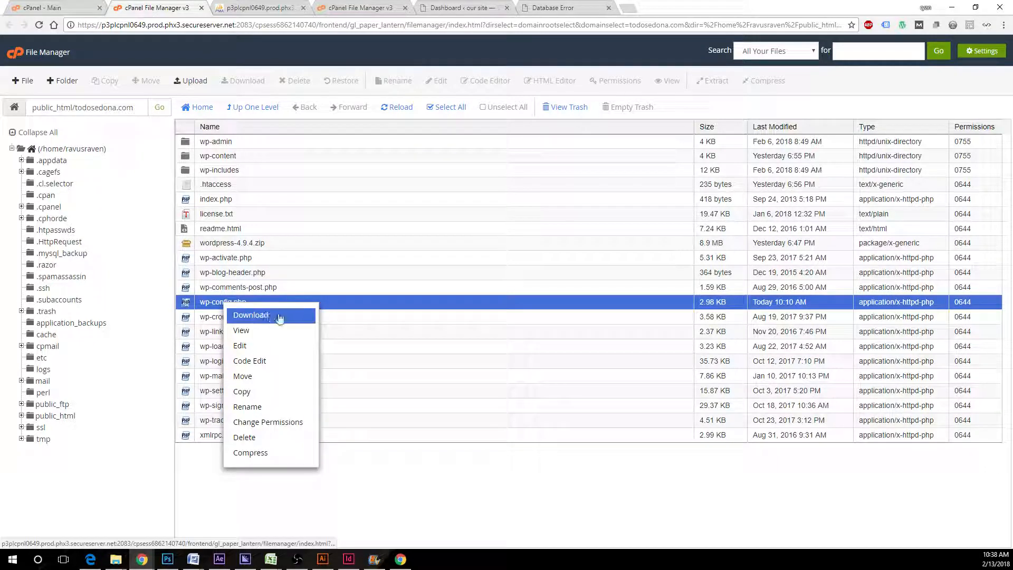
pyautogui.click(259, 347)
pyautogui.click(602, 376)
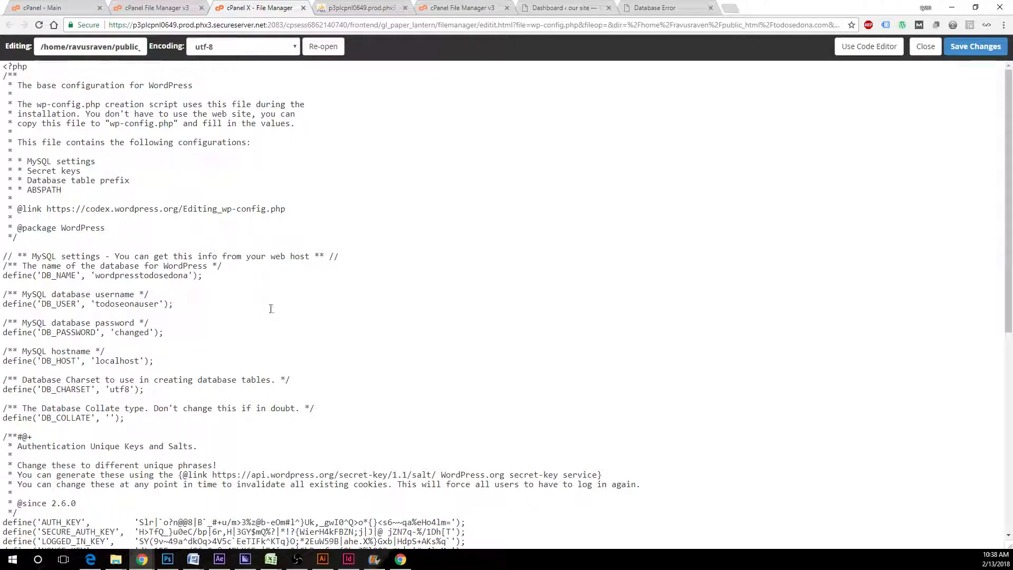
pyautogui.scroll(-1, 233, 240)
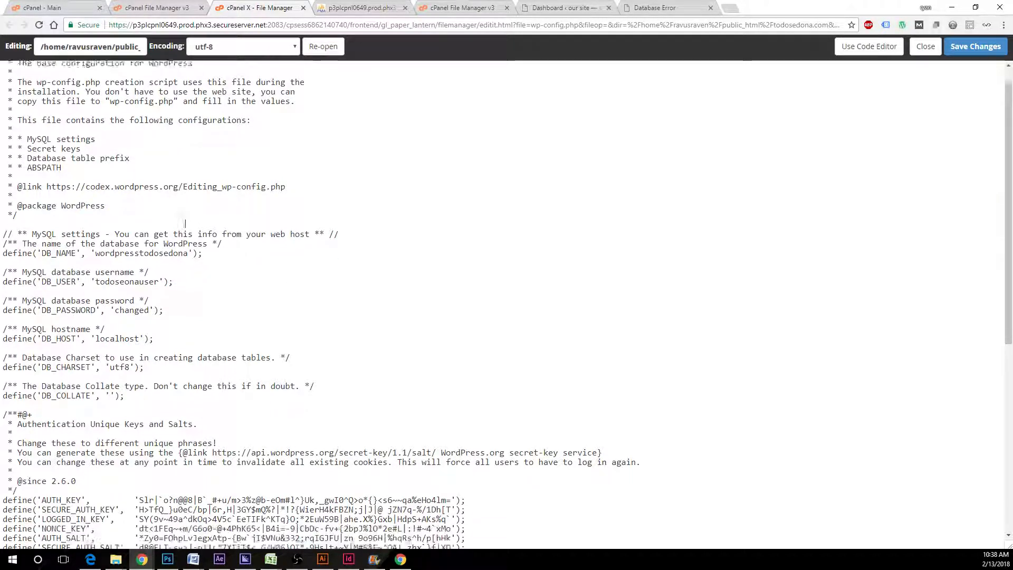
pyautogui.moveTo(95, 223); pyautogui.dragTo(190, 223)
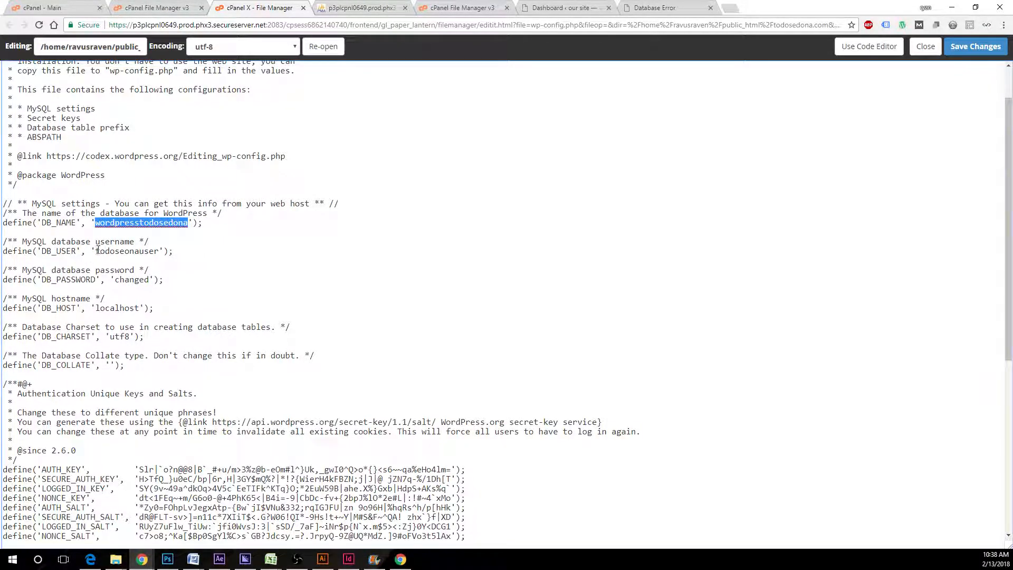
pyautogui.moveTo(95, 251); pyautogui.dragTo(120, 251)
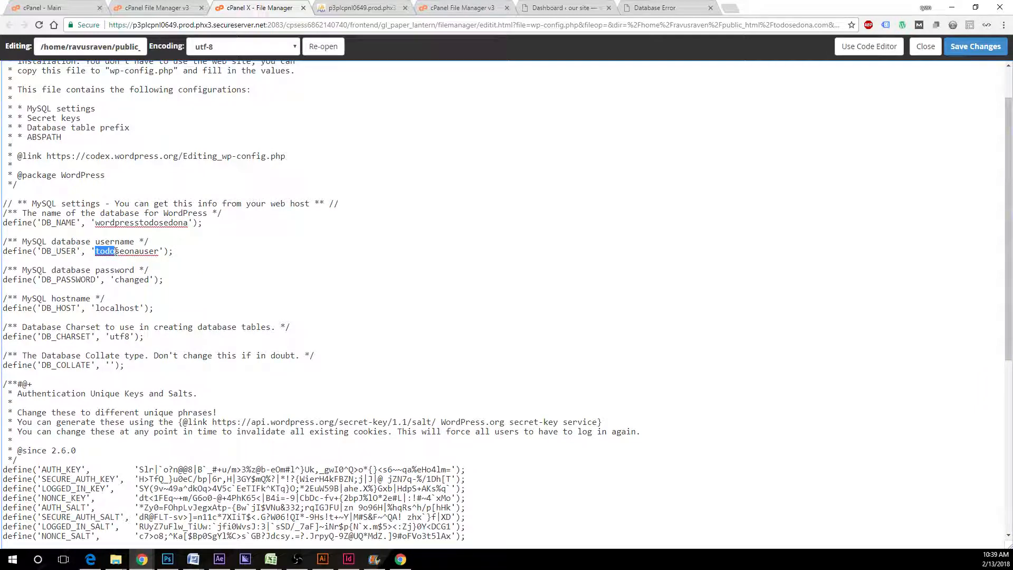
pyautogui.click(117, 252)
pyautogui.moveTo(149, 280); pyautogui.dragTo(115, 281)
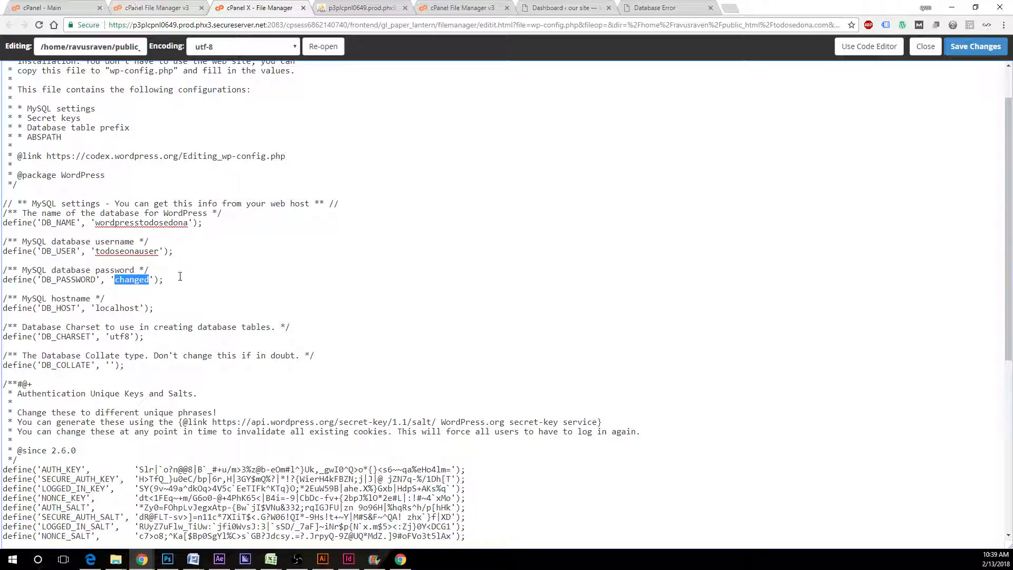
# - Return to MySQL Databases, scroll to Current Users and highlight todoseonauser
pyautogui.click(162, 8)
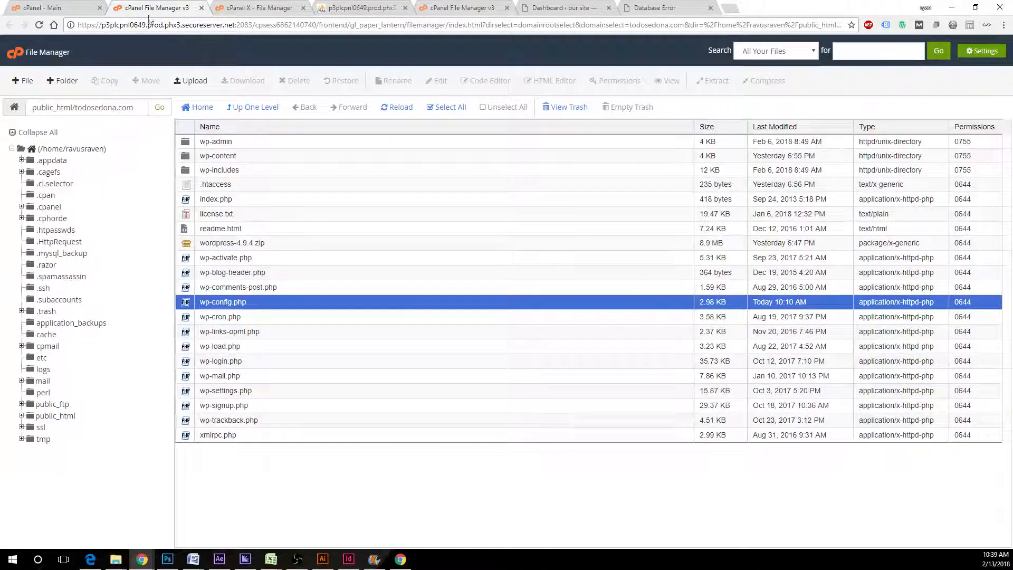
pyautogui.click(42, 7)
pyautogui.scroll(-3, 581, 369)
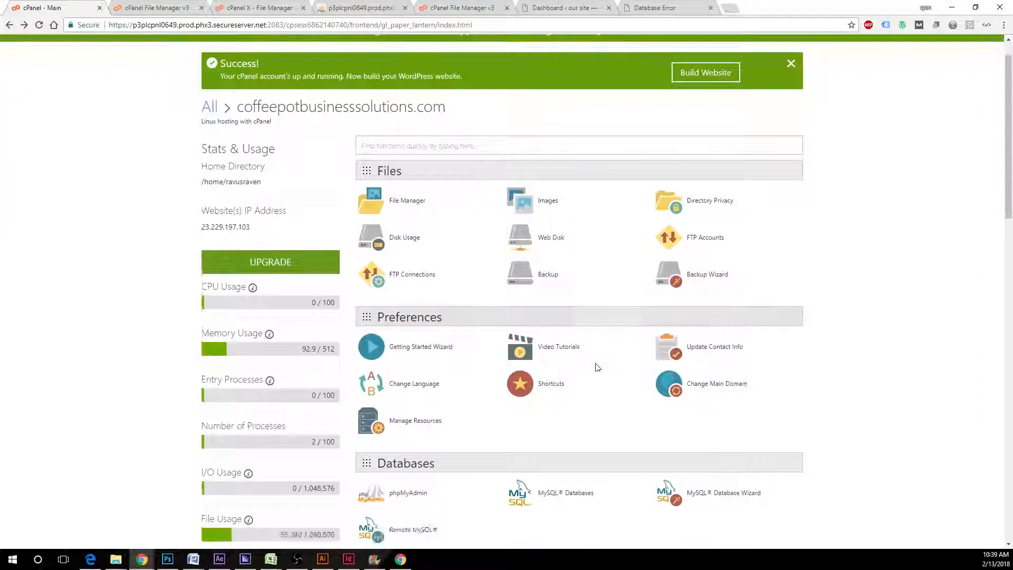
pyautogui.click(565, 372)
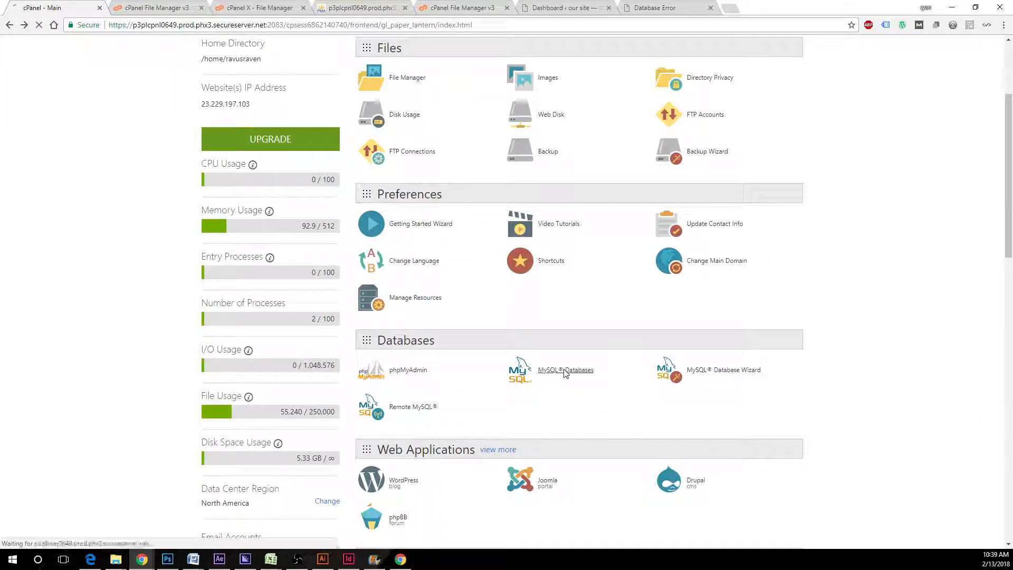
pyautogui.scroll(-9, 559, 369)
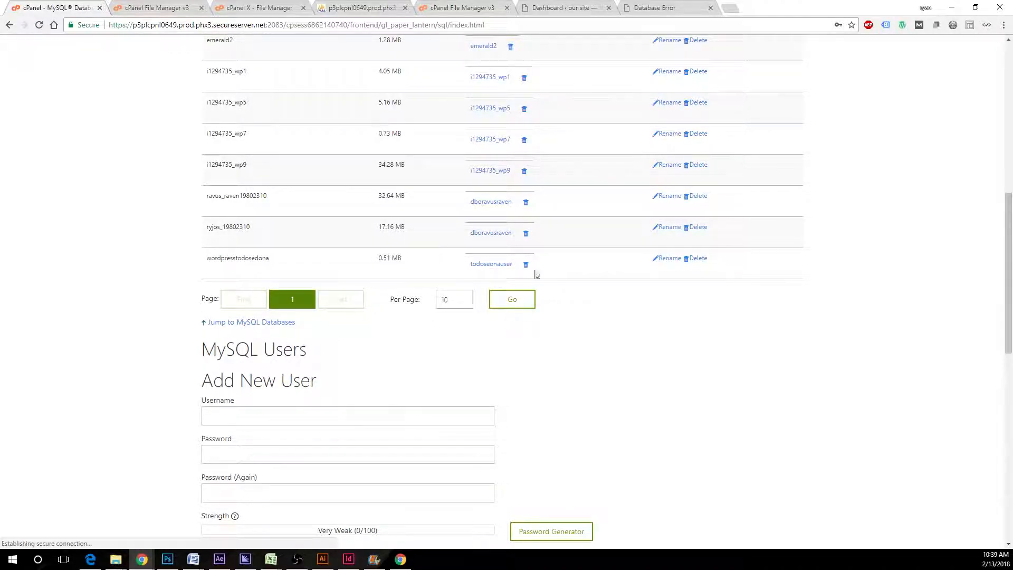
pyautogui.scroll(-10, 600, 339)
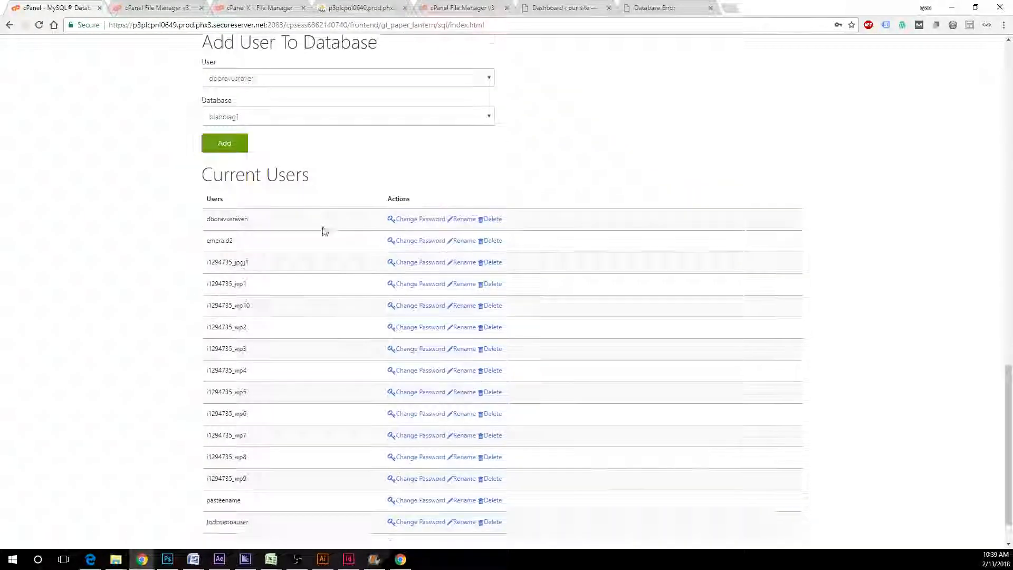
pyautogui.scroll(-2, 324, 232)
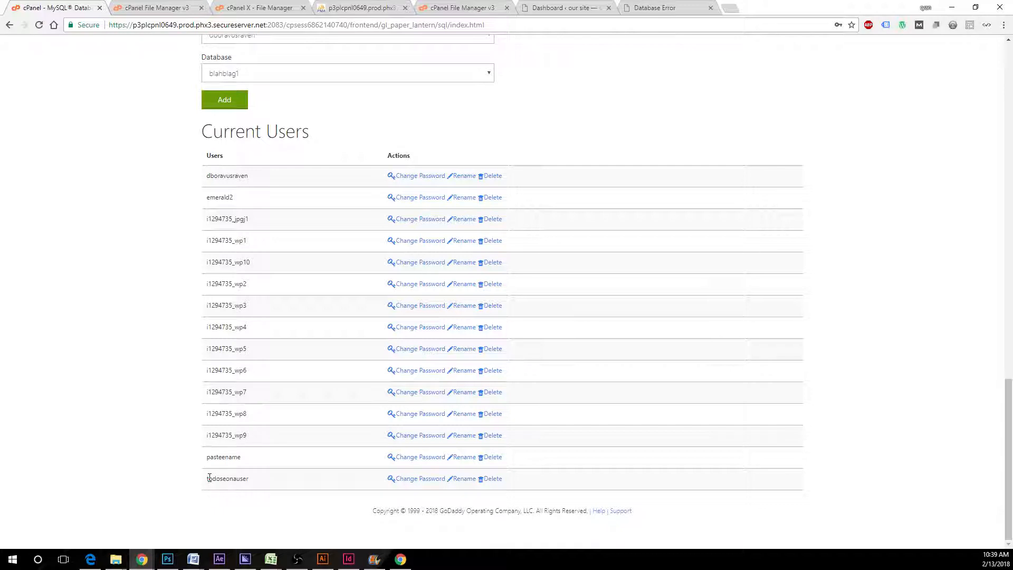
pyautogui.moveTo(207, 483); pyautogui.dragTo(253, 485)
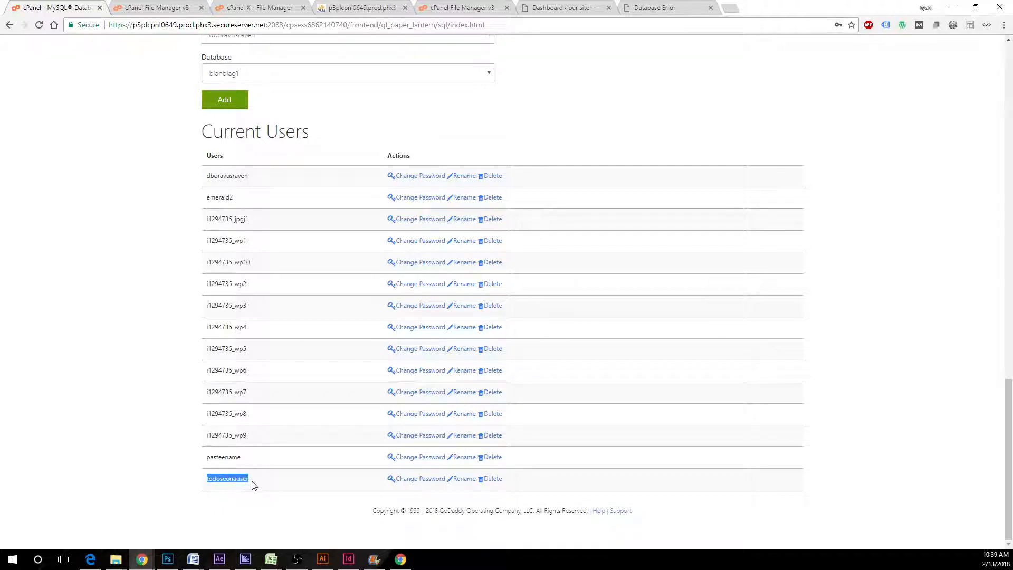
# - Set a new password for todoseonauser, entering it twice, and acknowledge the success message
pyautogui.click(426, 479)
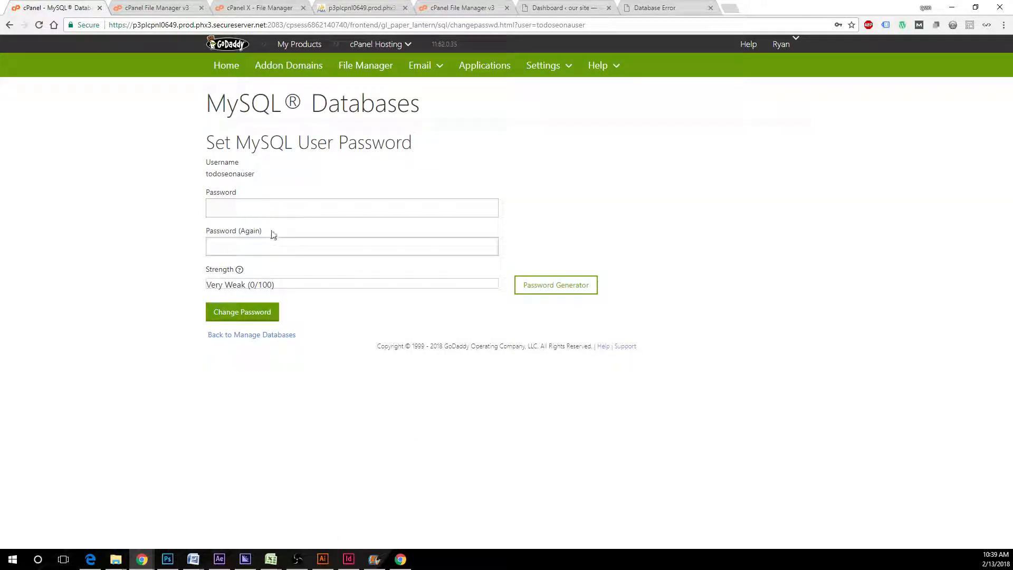
pyautogui.click(270, 211)
pyautogui.write('a')
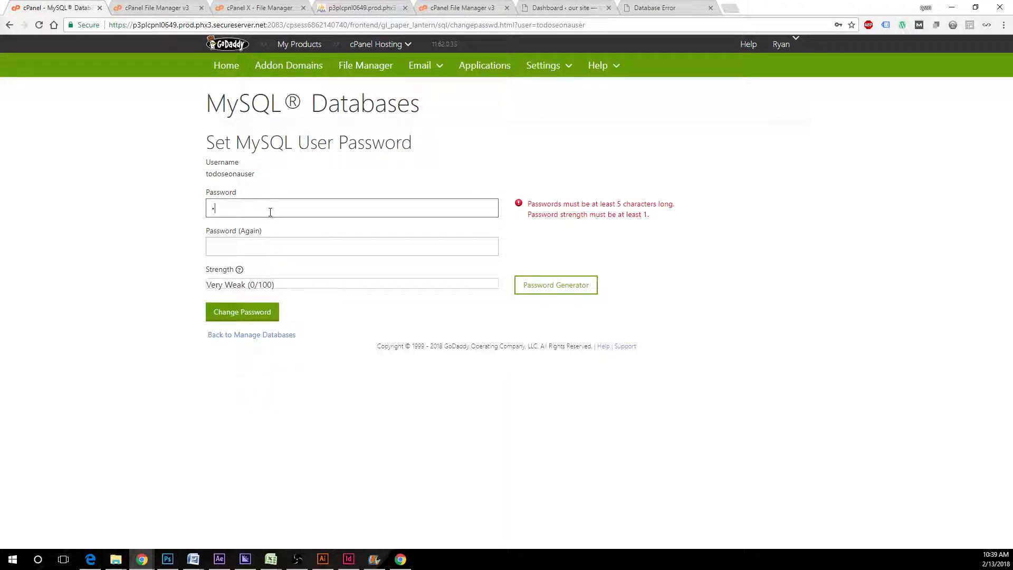
pyautogui.write('••••••')
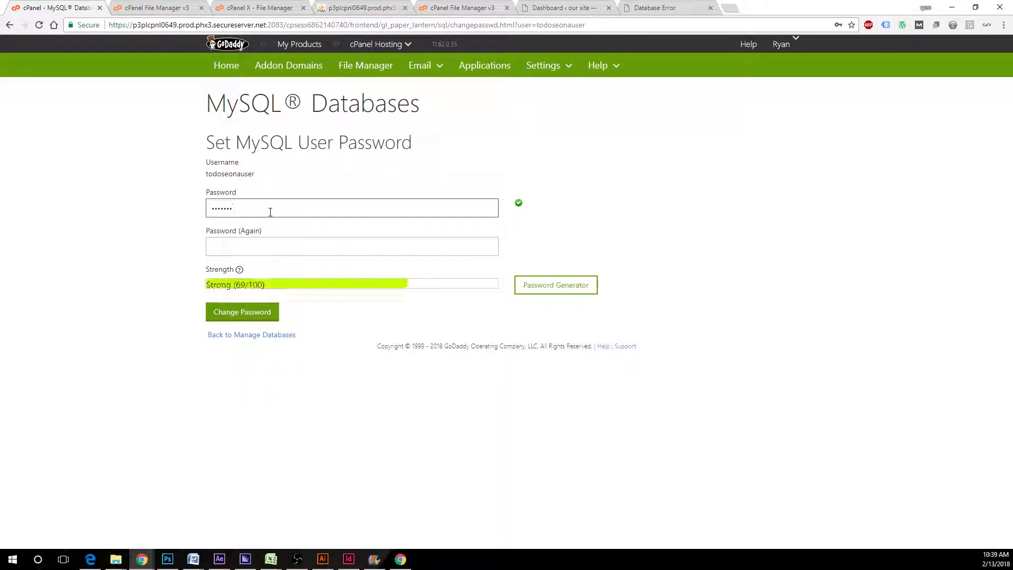
pyautogui.write('•')
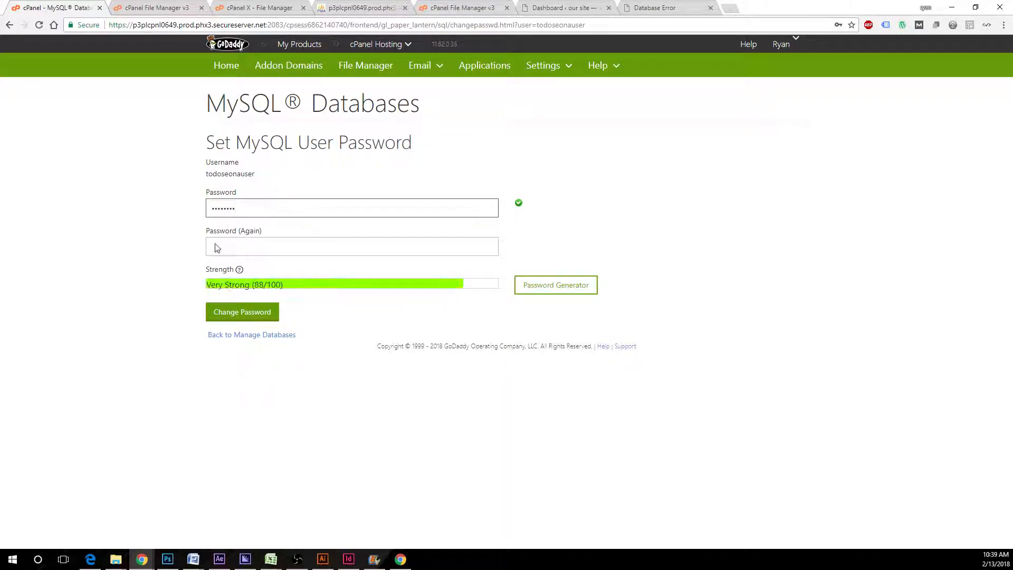
pyautogui.click(253, 249)
pyautogui.write('•')
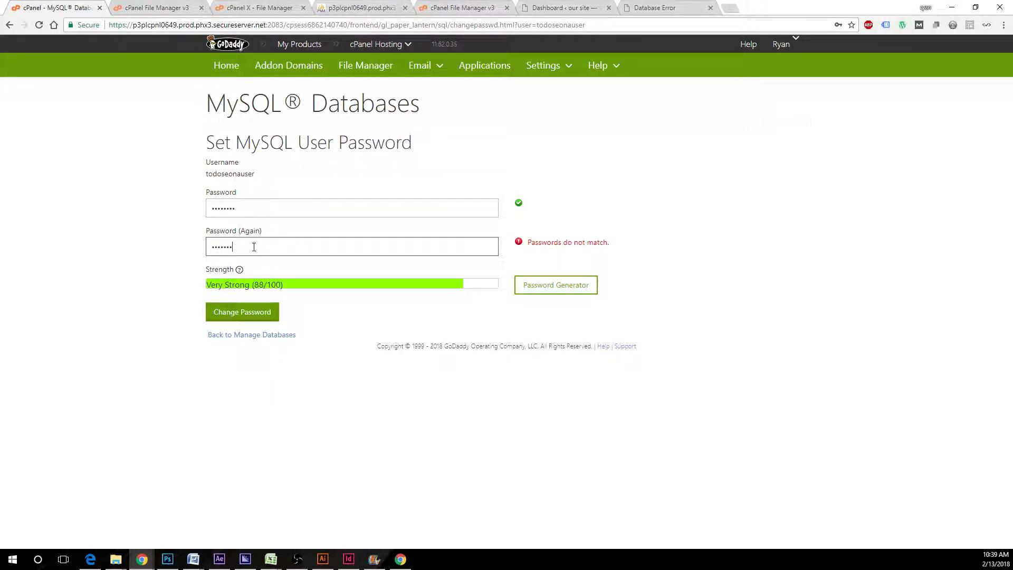
pyautogui.write('•••••••')
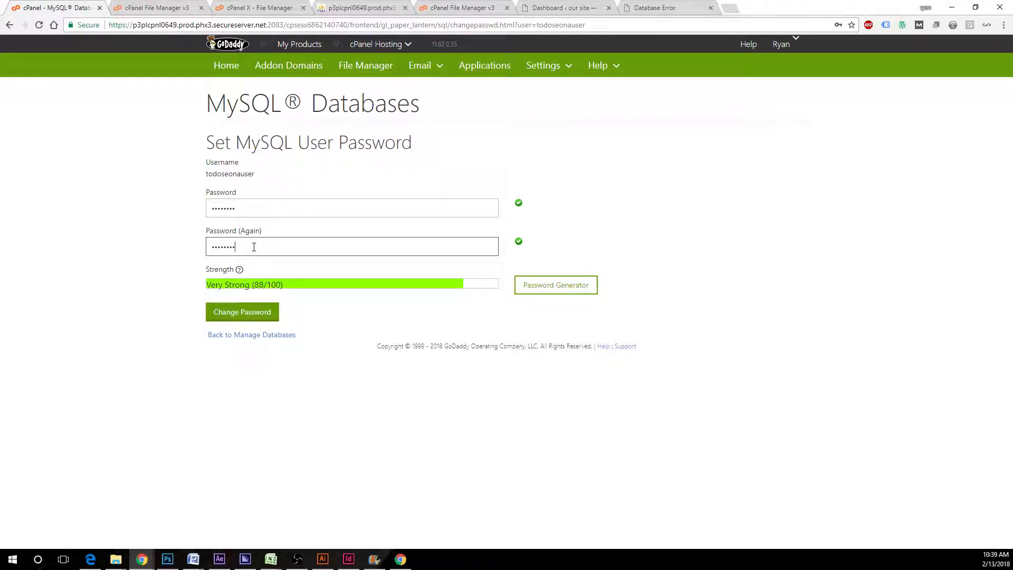
pyautogui.click(252, 313)
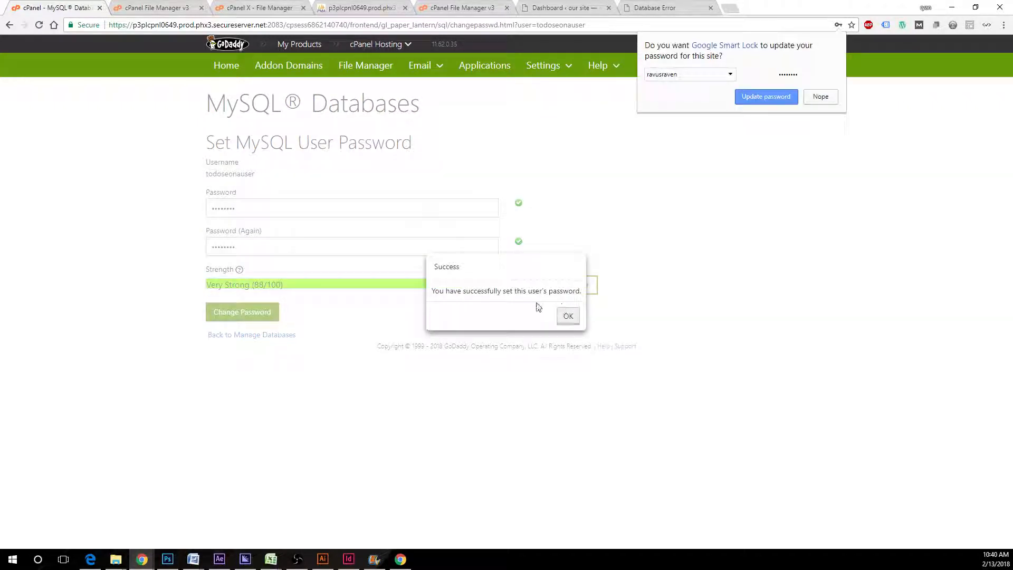
pyautogui.click(824, 98)
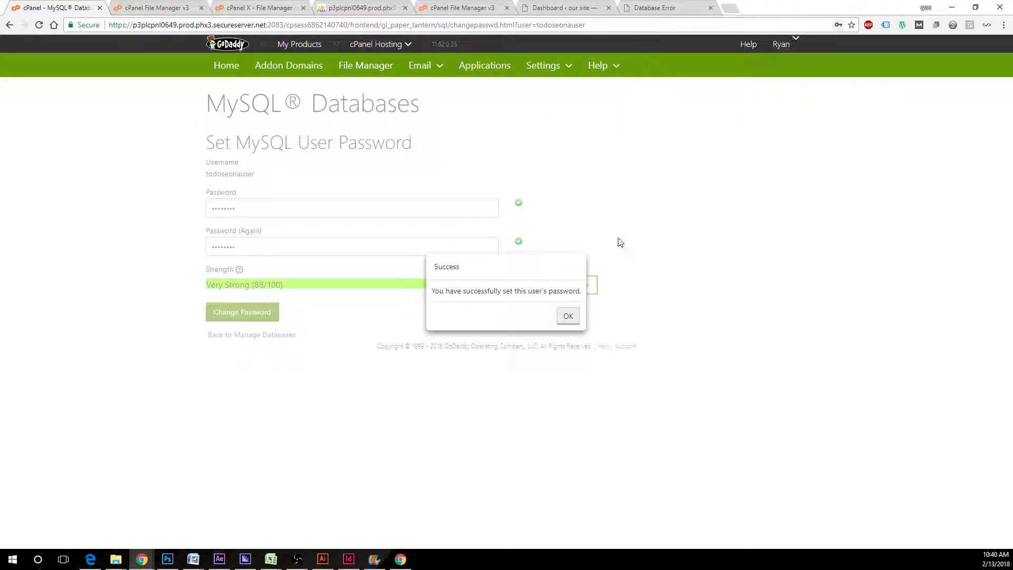
pyautogui.click(568, 316)
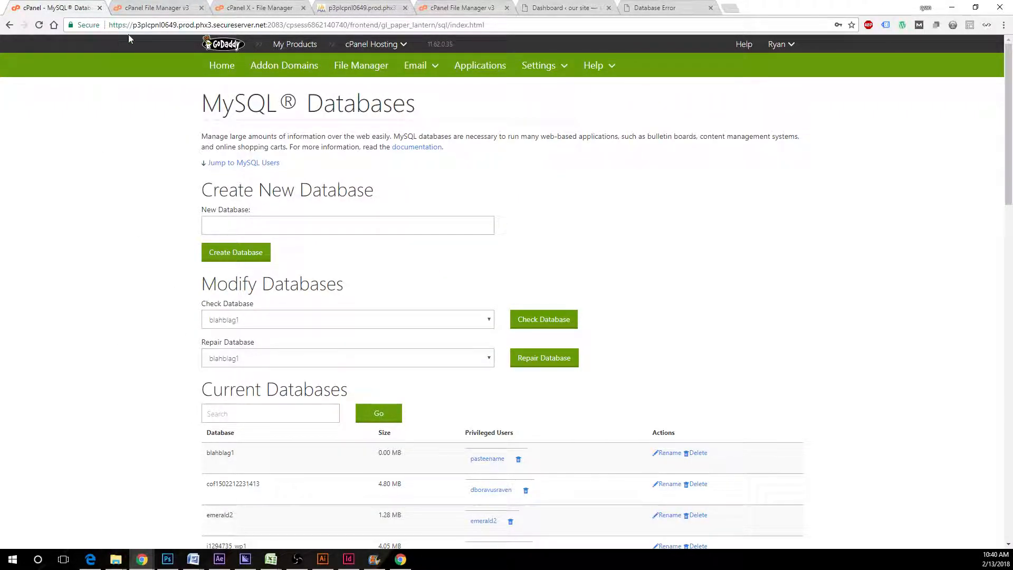
# - In wp-config.php, replace the old DB_PASSWORD value with the new database password
pyautogui.click(152, 9)
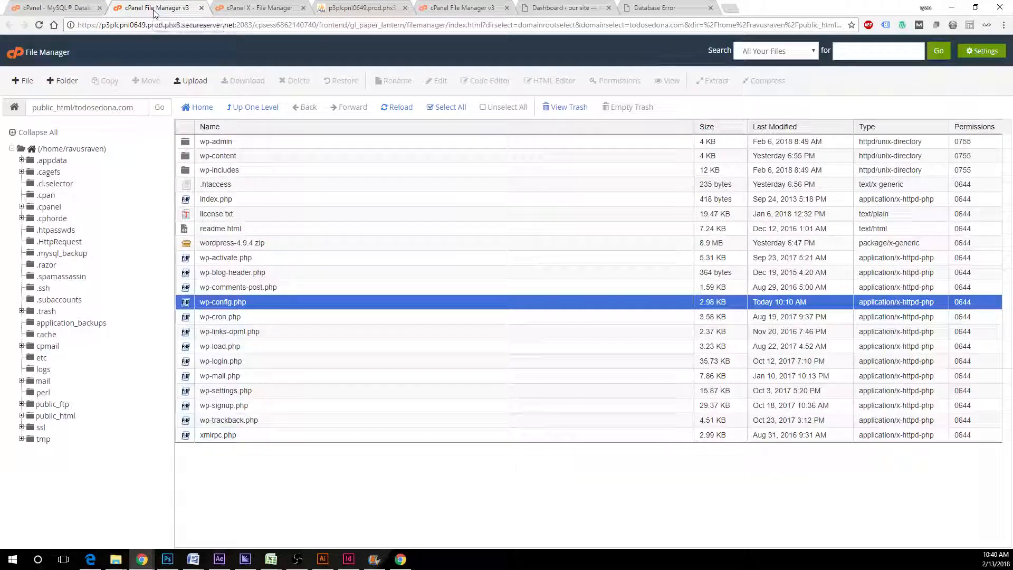
pyautogui.click(241, 11)
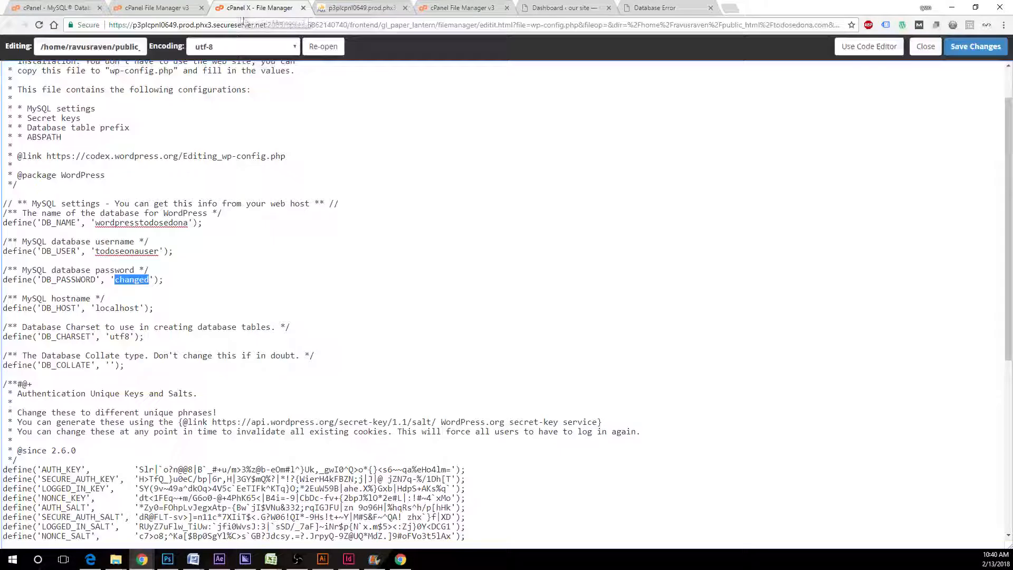
pyautogui.click(147, 280)
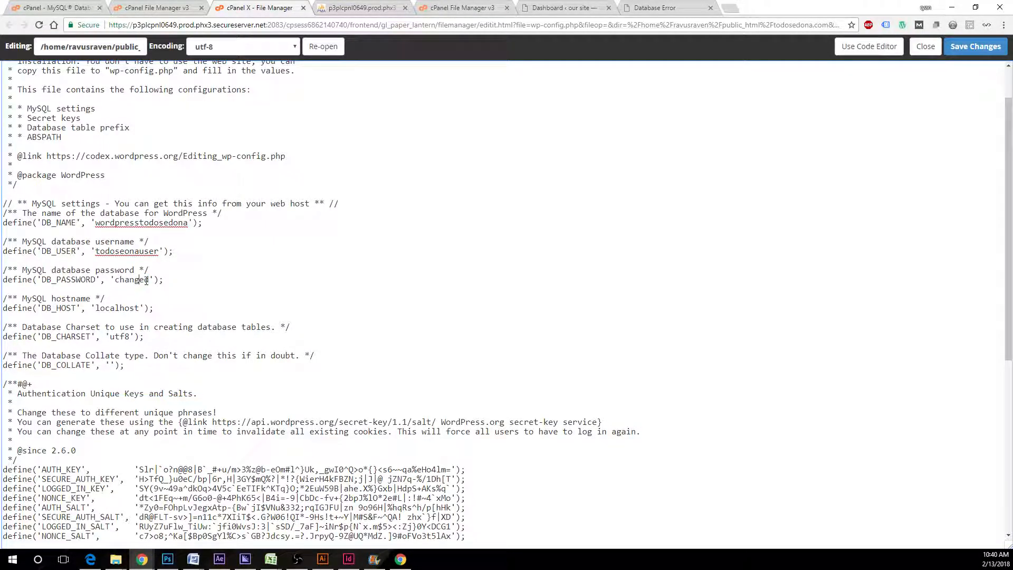
pyautogui.moveTo(147, 280); pyautogui.dragTo(116, 281)
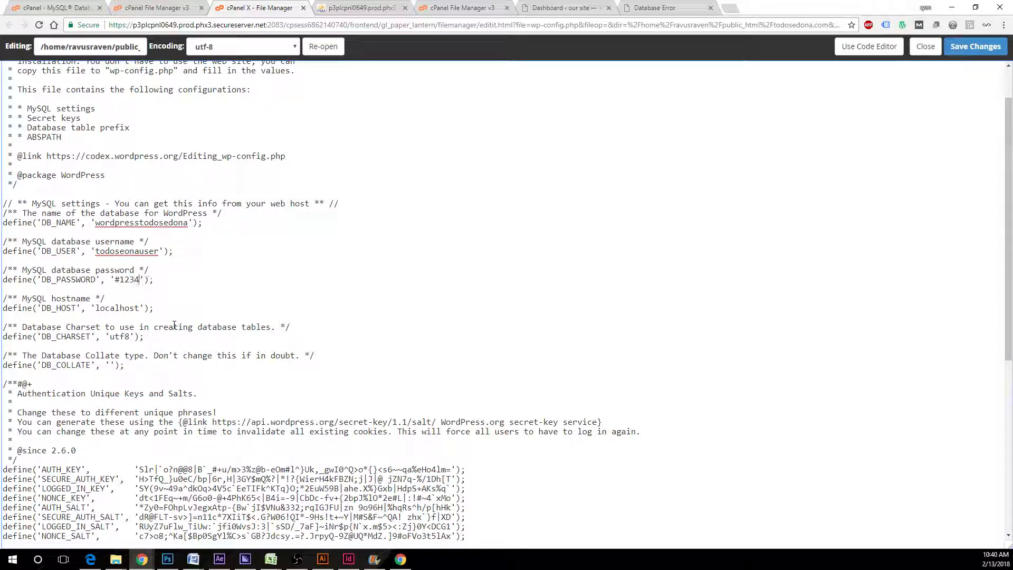
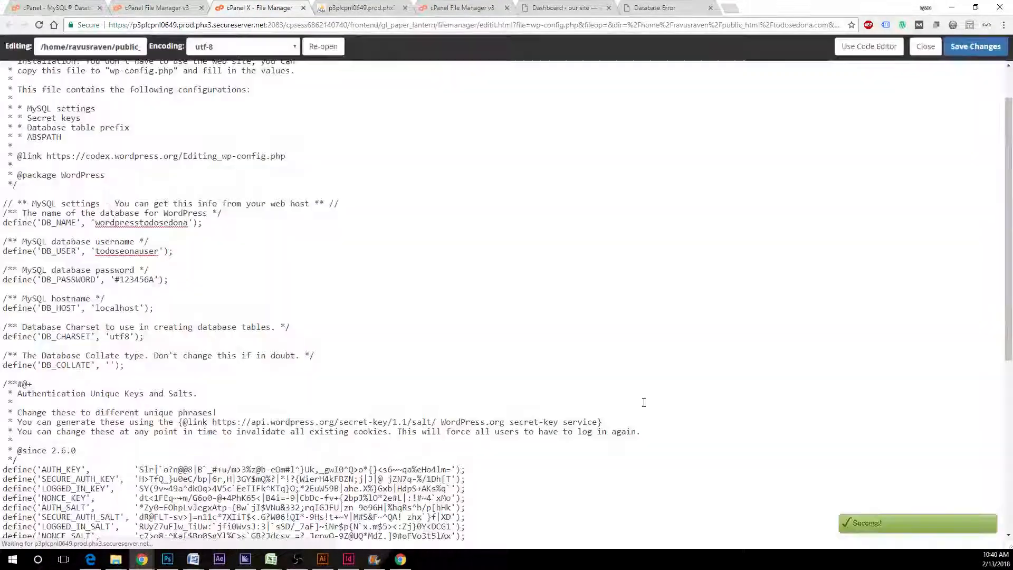
# - Reload todosedona.com to confirm the front page loads instead of the database error
pyautogui.click(656, 6)
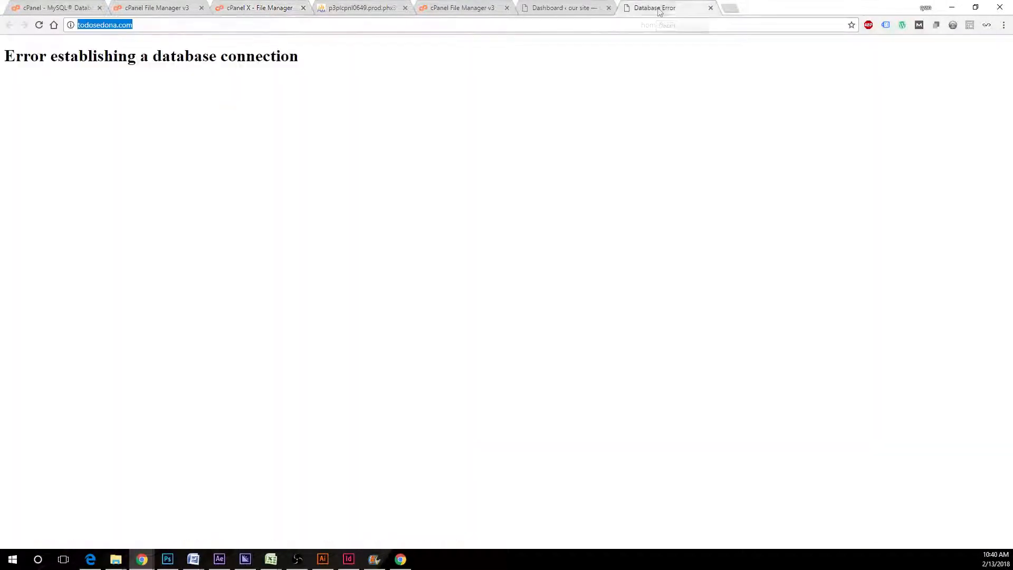
pyautogui.click(40, 25)
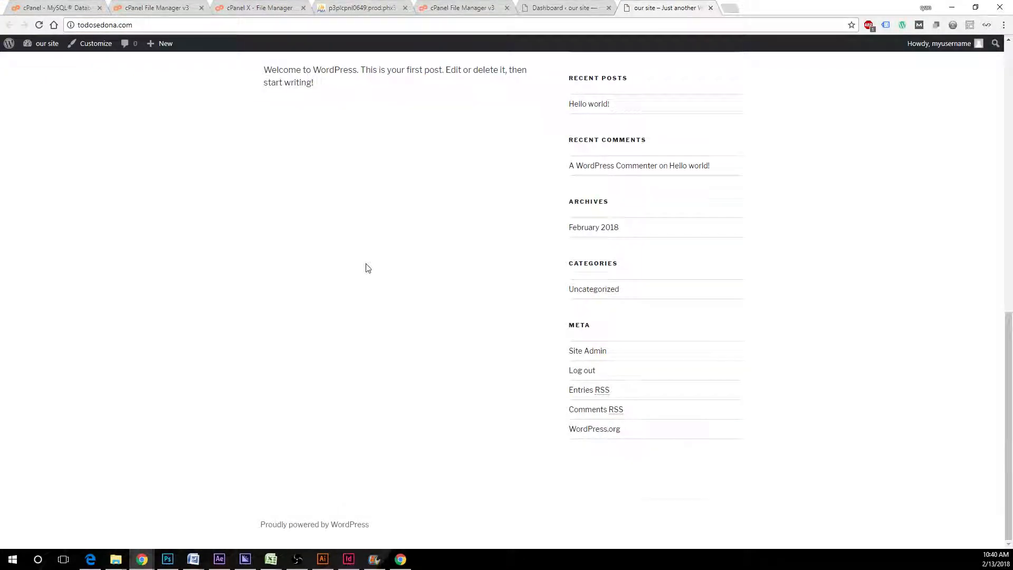
pyautogui.scroll(15, 366, 267)
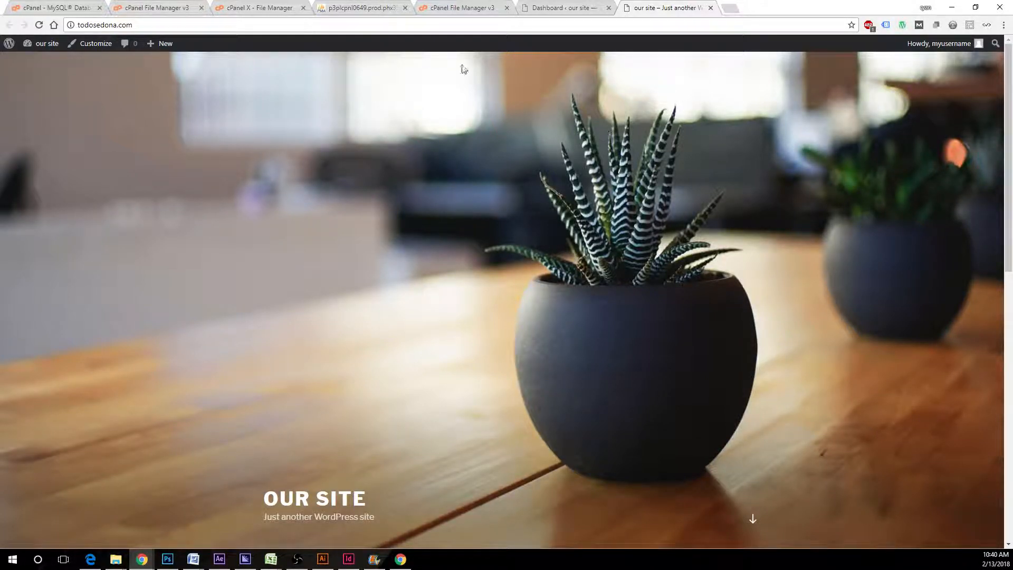
pyautogui.click(144, 11)
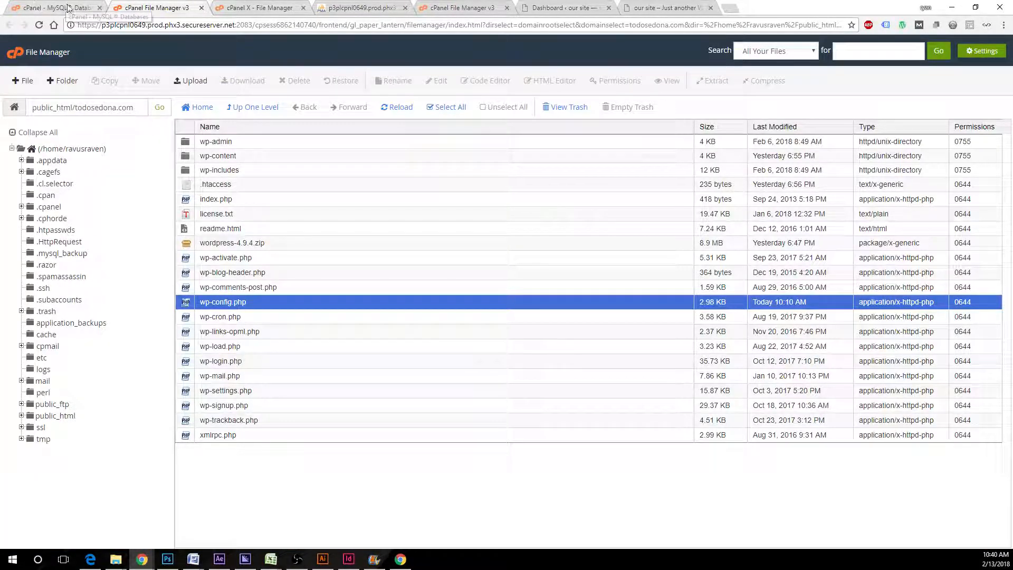
# - Review wp-config.php in the editor, confirming DB_HOST is still localhost
pyautogui.click(238, 10)
pyautogui.scroll(-1, 257, 374)
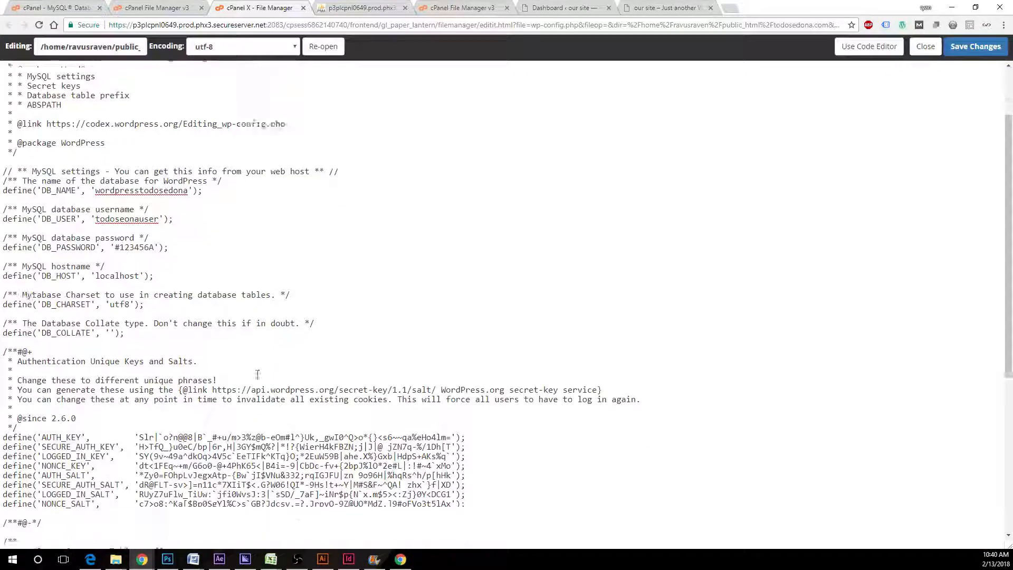
pyautogui.scroll(-1, 257, 374)
pyautogui.moveTo(153, 204); pyautogui.dragTo(83, 203)
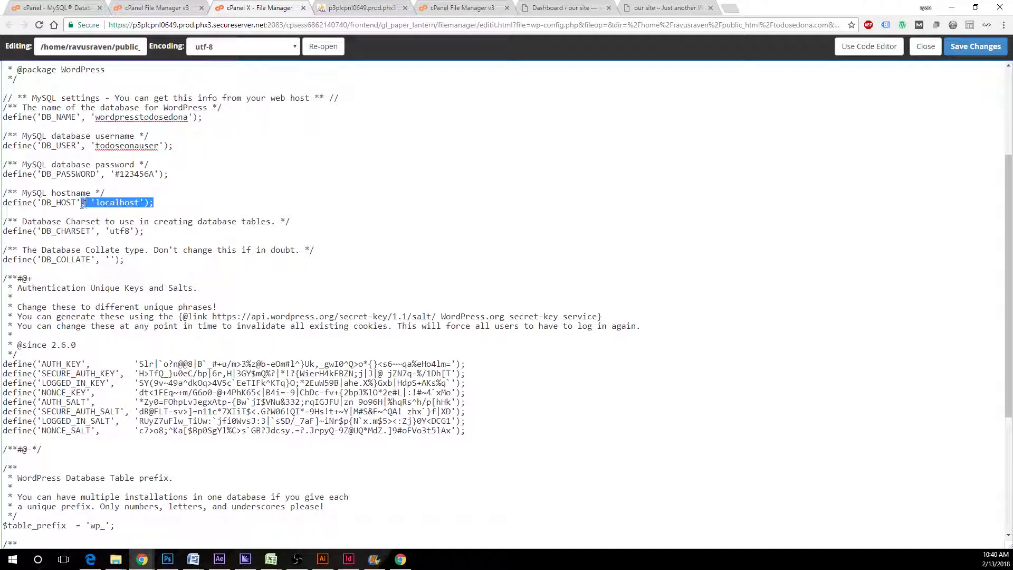
pyautogui.click(127, 203)
pyautogui.doubleClick(131, 203)
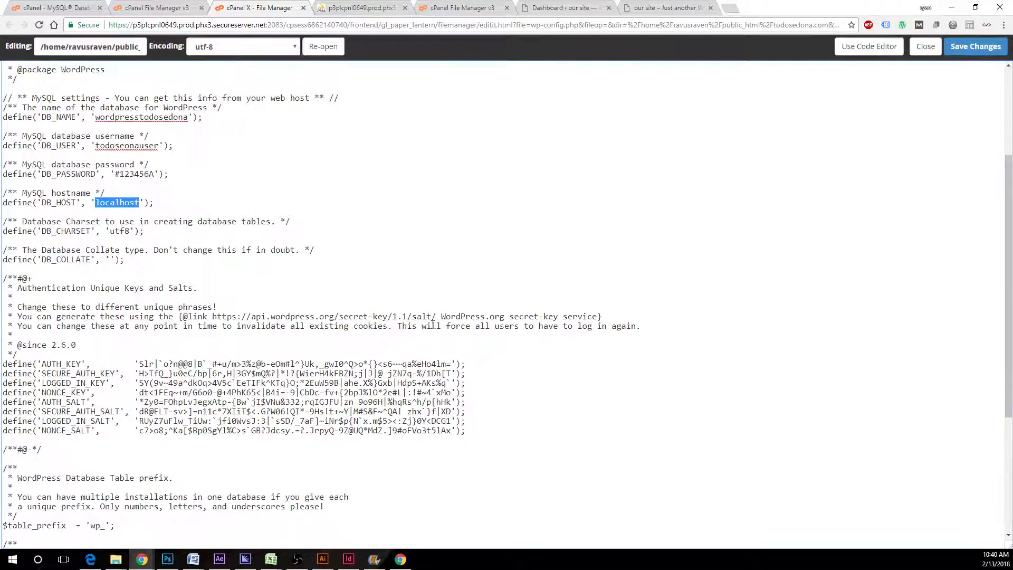
pyautogui.scroll(-1, 348, 327)
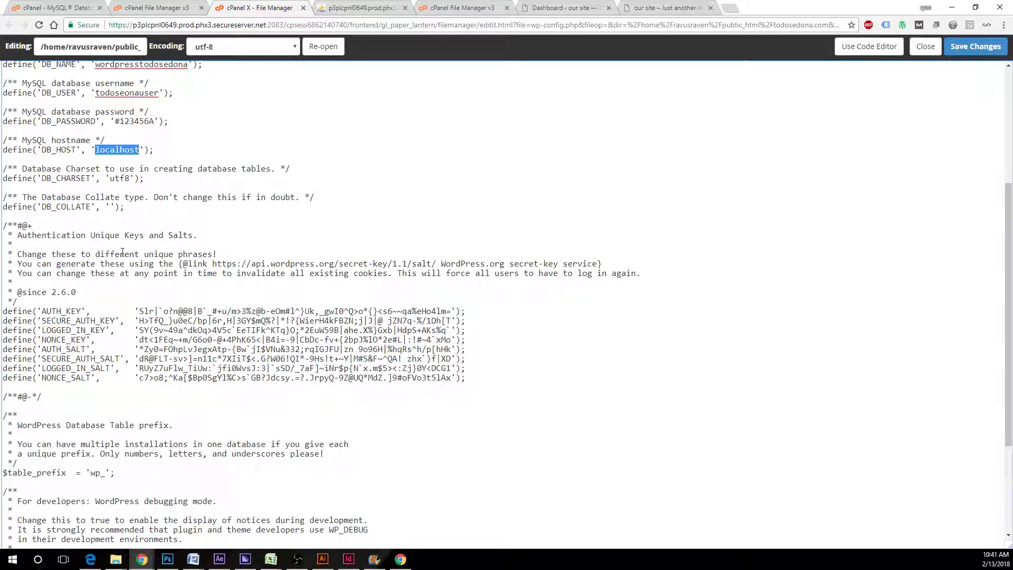
pyautogui.scroll(2, 171, 174)
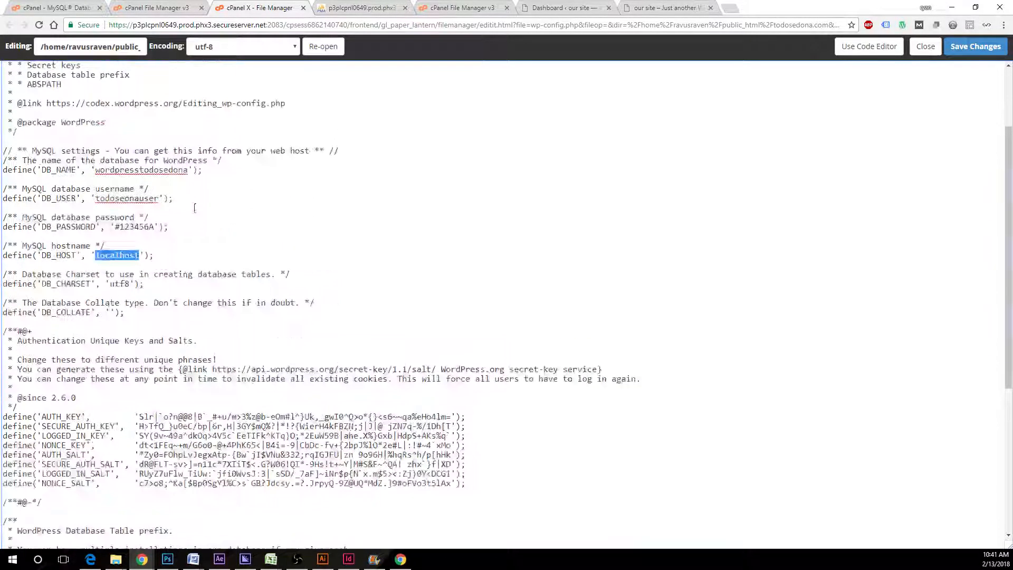
pyautogui.scroll(1, 152, 215)
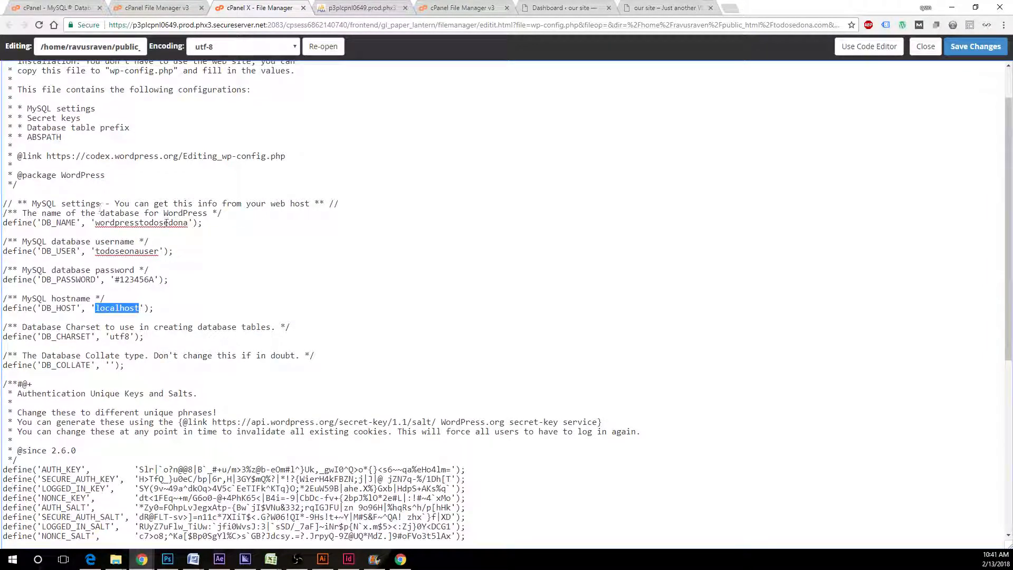
pyautogui.scroll(1, 186, 224)
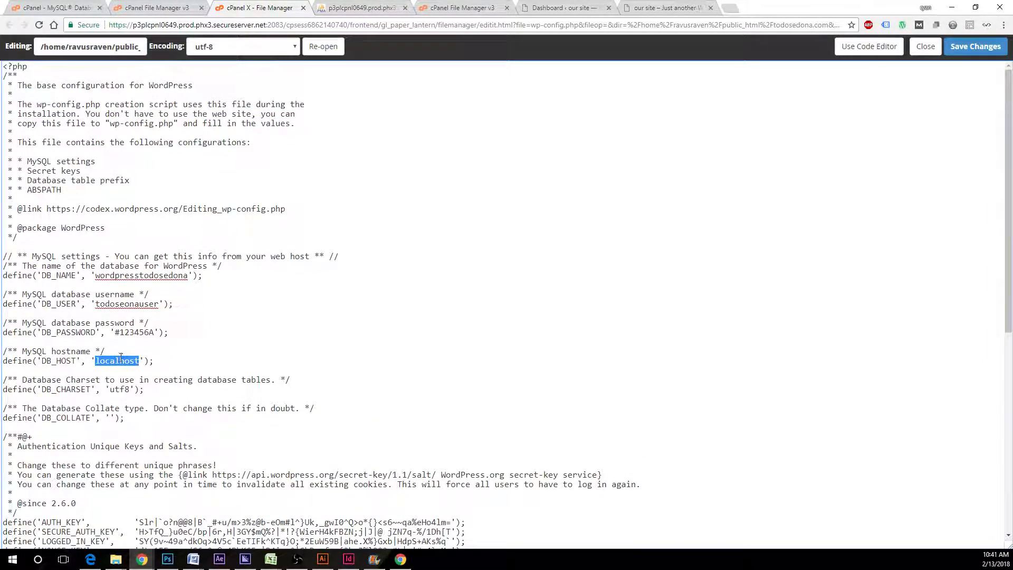